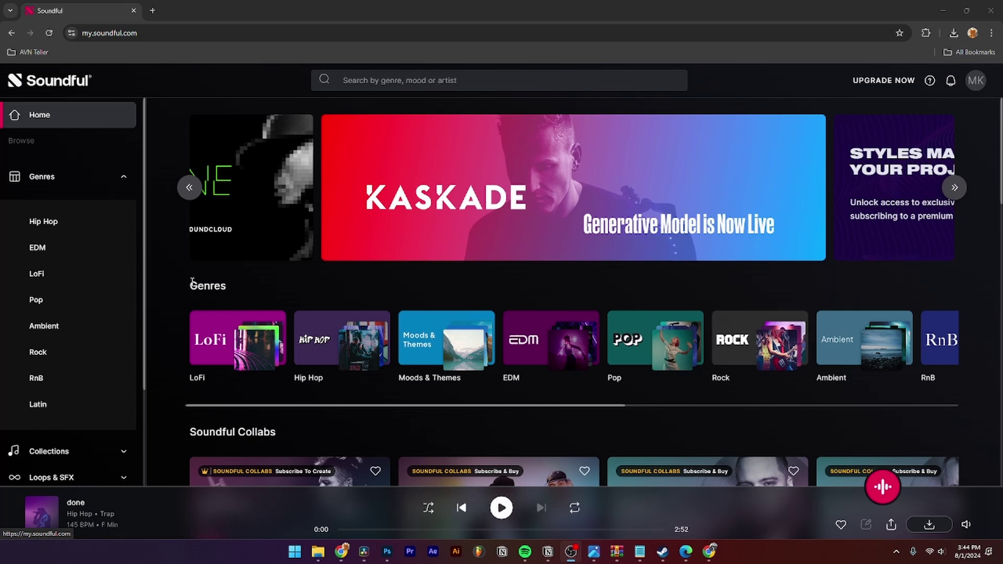
Browse from the Hip Hop genre page to the Latin page listing Dark Reggaeton
{"action": "left_click_drag", "start_coordinate": [189, 286], "coordinate": [231, 286]}
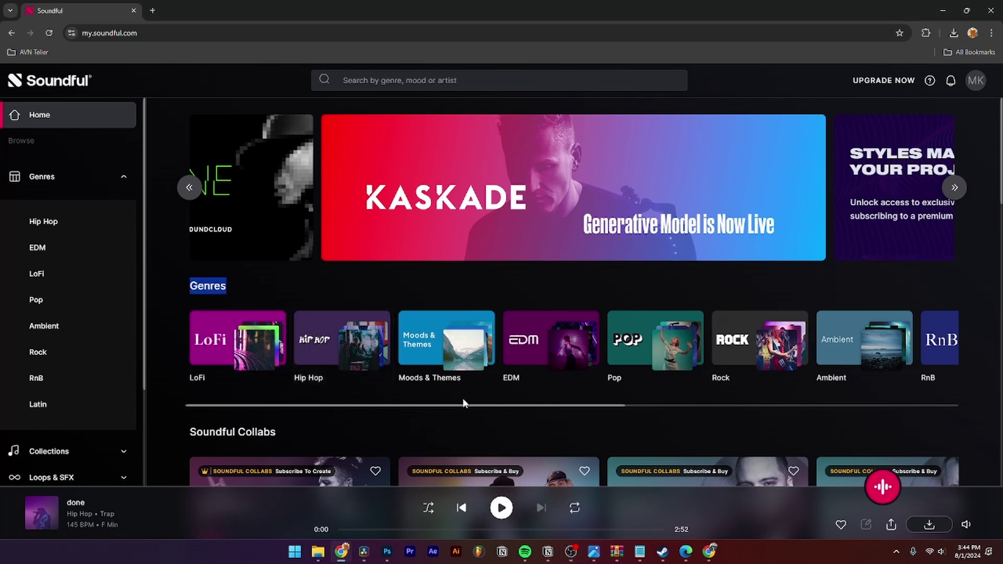
{"action": "left_click_drag", "start_coordinate": [451, 406], "coordinate": [386, 407]}
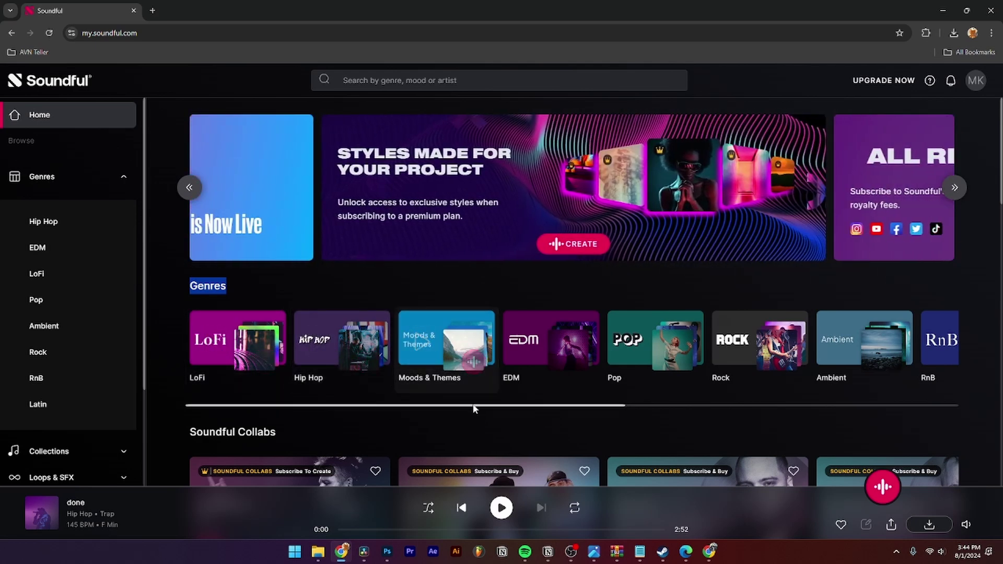
{"action": "left_click_drag", "start_coordinate": [472, 408], "coordinate": [737, 403]}
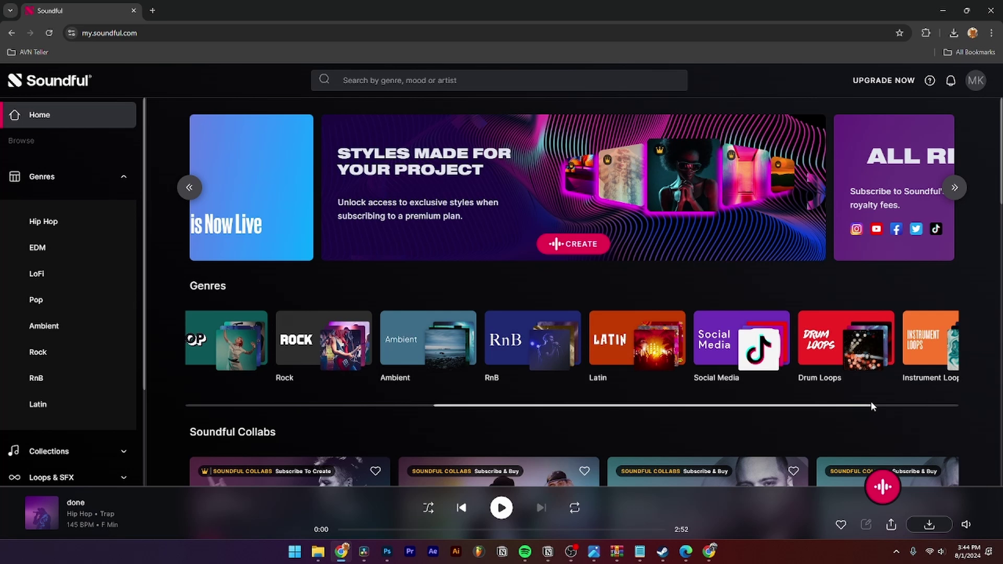
{"action": "left_click_drag", "start_coordinate": [841, 405], "coordinate": [902, 405]}
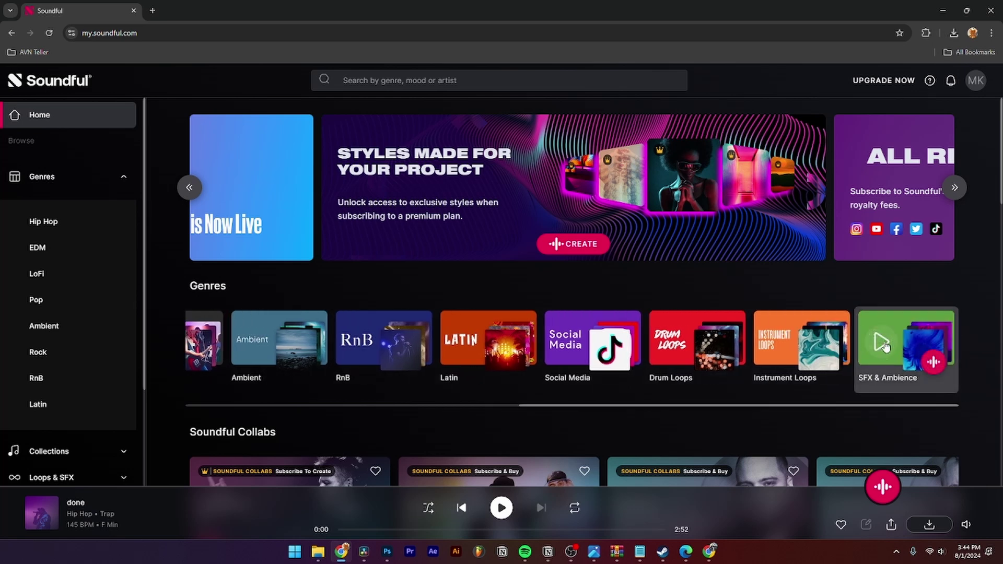
{"action": "left_click_drag", "start_coordinate": [744, 406], "coordinate": [415, 403]}
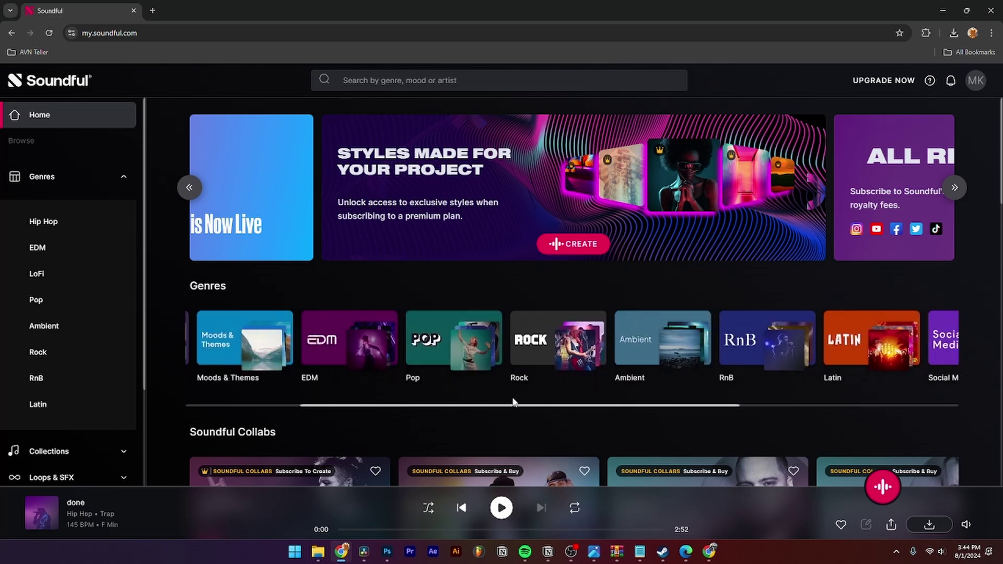
{"action": "left_click", "coordinate": [43, 222]}
{"action": "scroll", "coordinate": [351, 263], "scroll_direction": "down", "scroll_amount": 3}
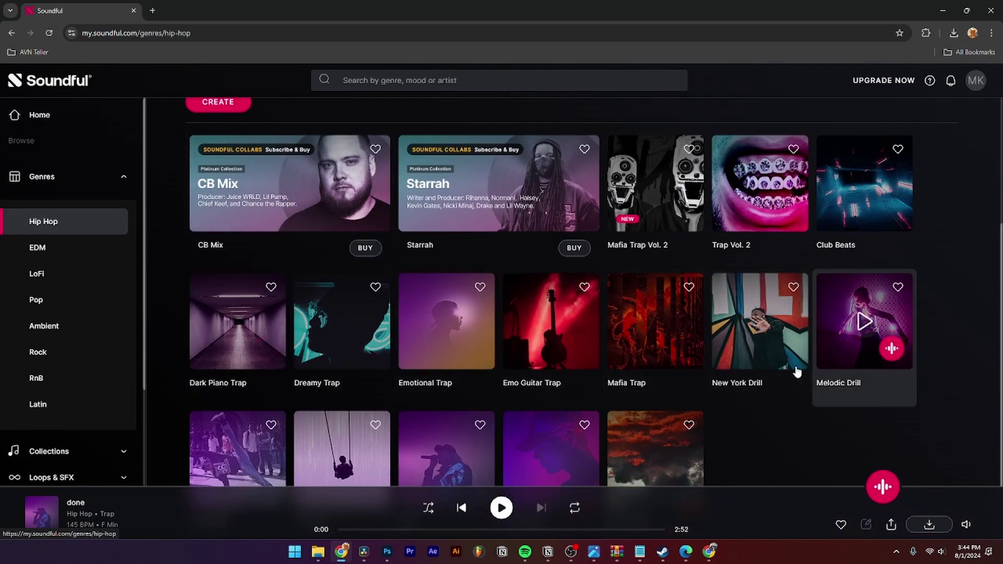
{"action": "scroll", "coordinate": [570, 402], "scroll_direction": "down", "scroll_amount": 1}
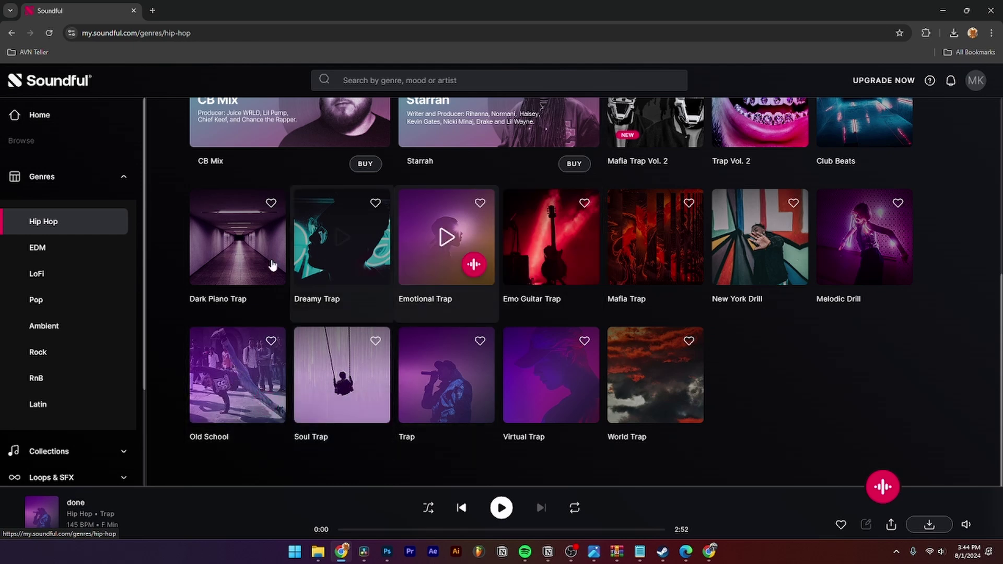
{"action": "left_click", "coordinate": [38, 404]}
{"action": "scroll", "coordinate": [424, 290], "scroll_direction": "down", "scroll_amount": 1}
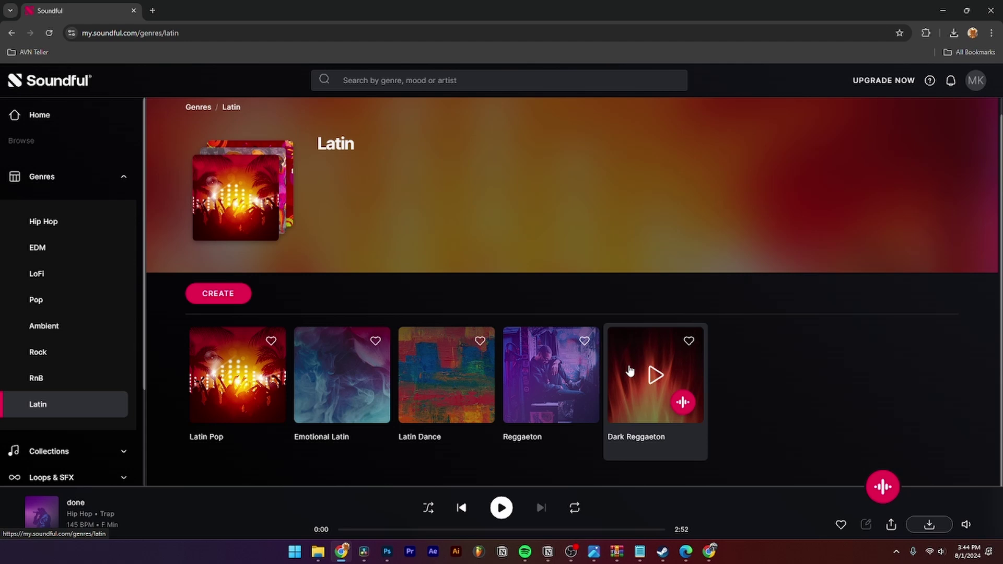
Start a track from the Dark Reggaeton tile with tempo 101 BPM and key F minor
{"action": "left_click", "coordinate": [682, 402]}
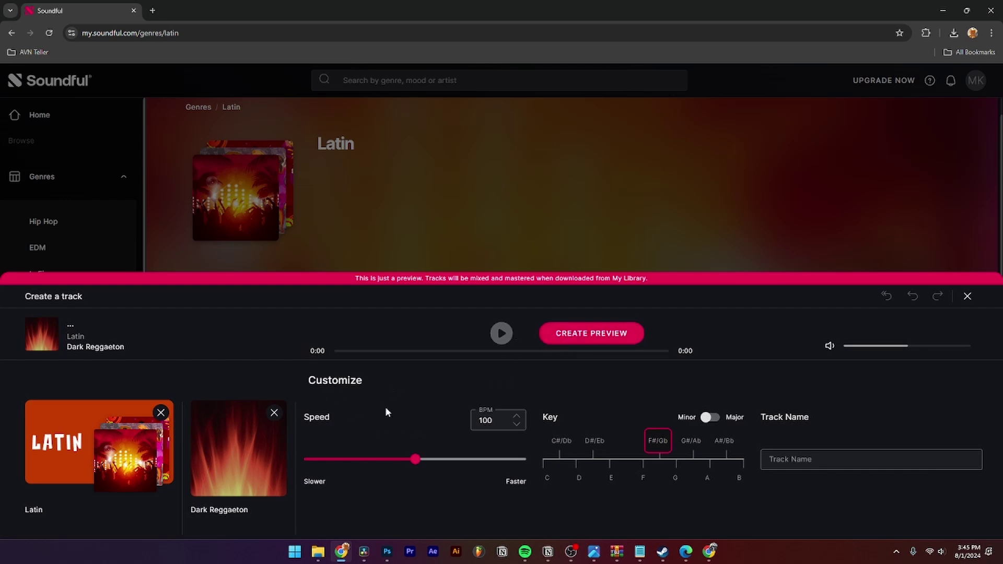
{"action": "left_click", "coordinate": [486, 424]}
{"action": "mouse_move", "coordinate": [416, 460]}
{"action": "left_mouse_down"}
{"action": "mouse_move", "coordinate": [358, 468]}
{"action": "mouse_move", "coordinate": [439, 464]}
{"action": "left_mouse_up"}
{"action": "left_click", "coordinate": [675, 478]}
{"action": "left_click", "coordinate": [643, 479]}
{"action": "left_click", "coordinate": [764, 463]}
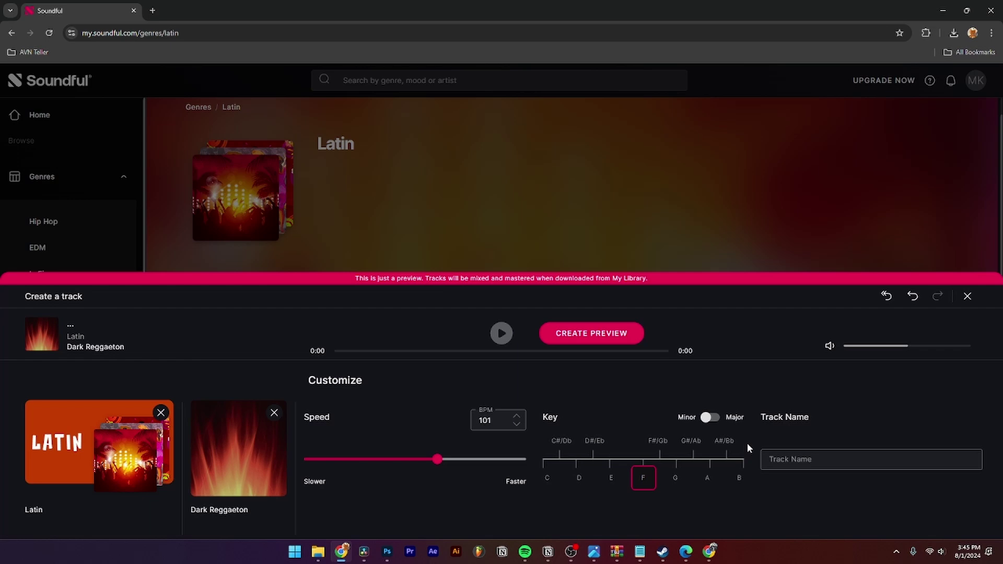
Render the Dark Reggaeton preview, skip ahead to about 0:41, then pause it
{"action": "left_click", "coordinate": [607, 338]}
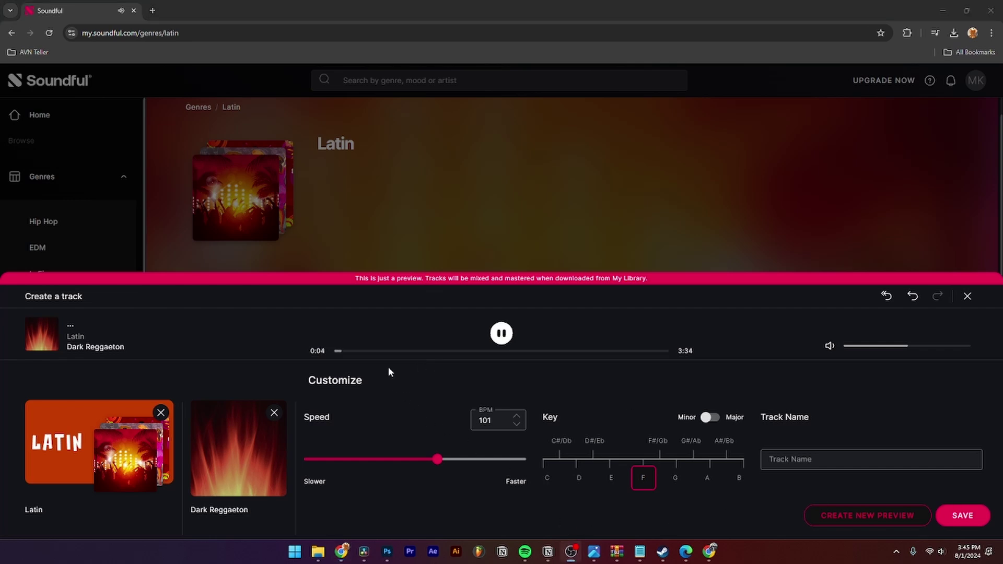
{"action": "left_click", "coordinate": [400, 352]}
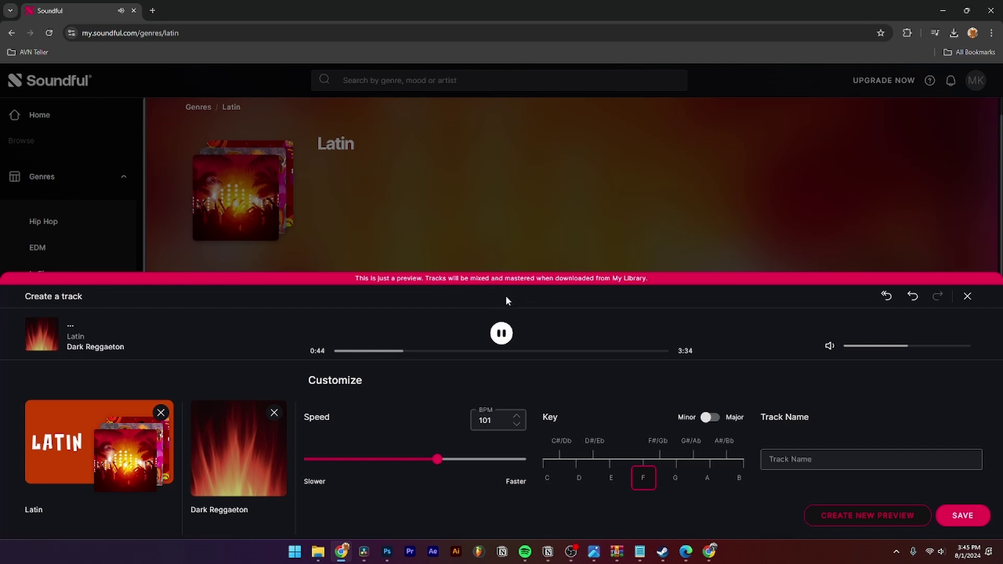
{"action": "left_click", "coordinate": [496, 335]}
Enter 'test' as the Dark Reggaeton track name and save it to My Library
{"action": "left_click_drag", "start_coordinate": [770, 414], "coordinate": [816, 411]}
{"action": "left_click", "coordinate": [809, 459]}
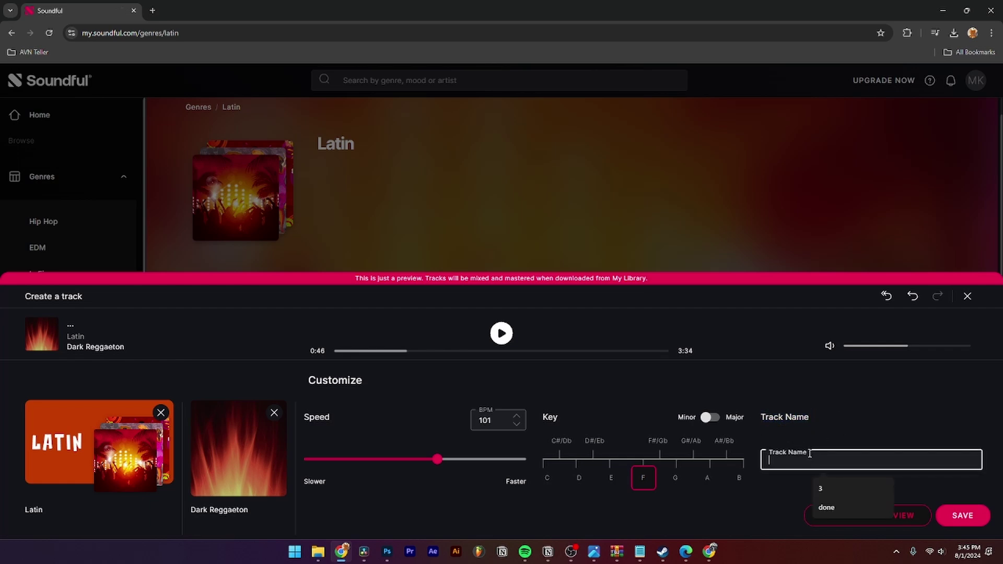
{"action": "type", "text": "test"}
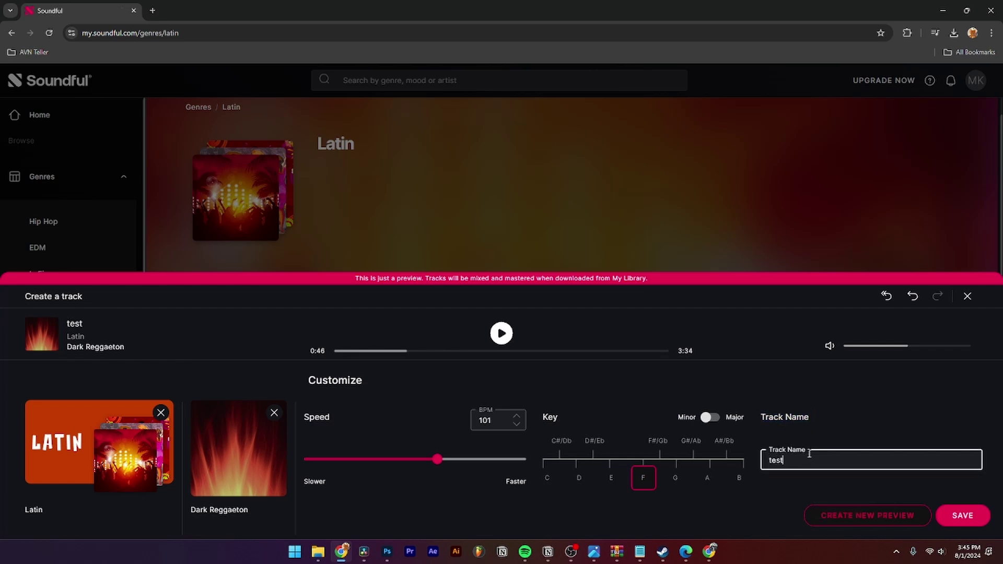
{"action": "left_click", "coordinate": [974, 511]}
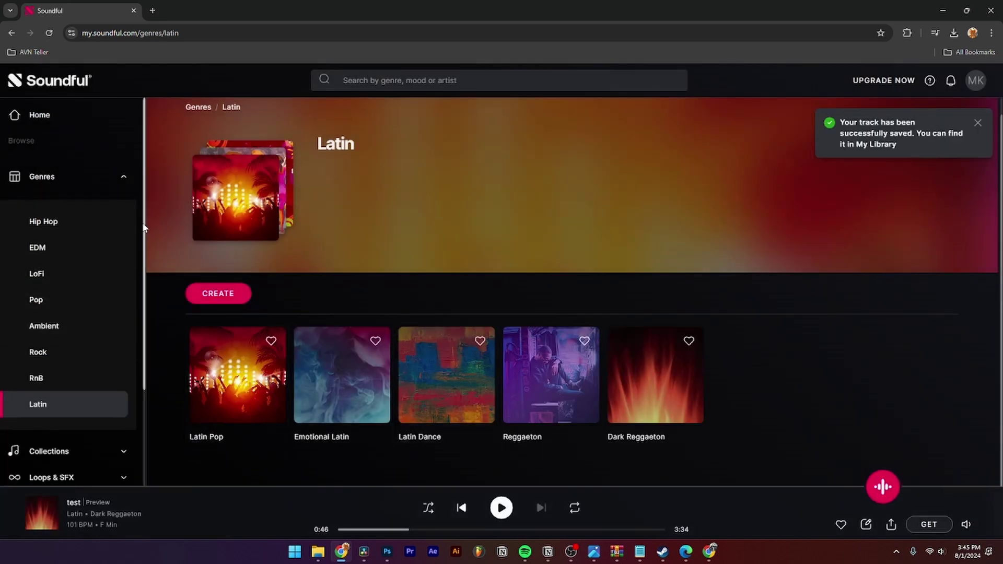
{"action": "scroll", "coordinate": [79, 274], "scroll_direction": "down", "scroll_amount": 3}
{"action": "scroll", "coordinate": [64, 407], "scroll_direction": "down", "scroll_amount": 2}
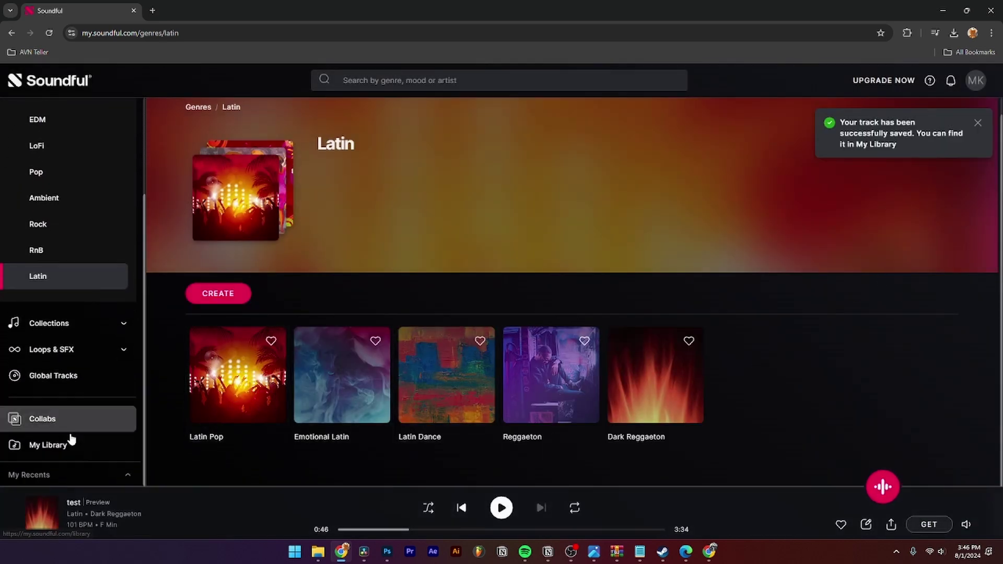
Open My Library, showing 'test' alongside the earlier 'done' Trap track
{"action": "left_click", "coordinate": [48, 444]}
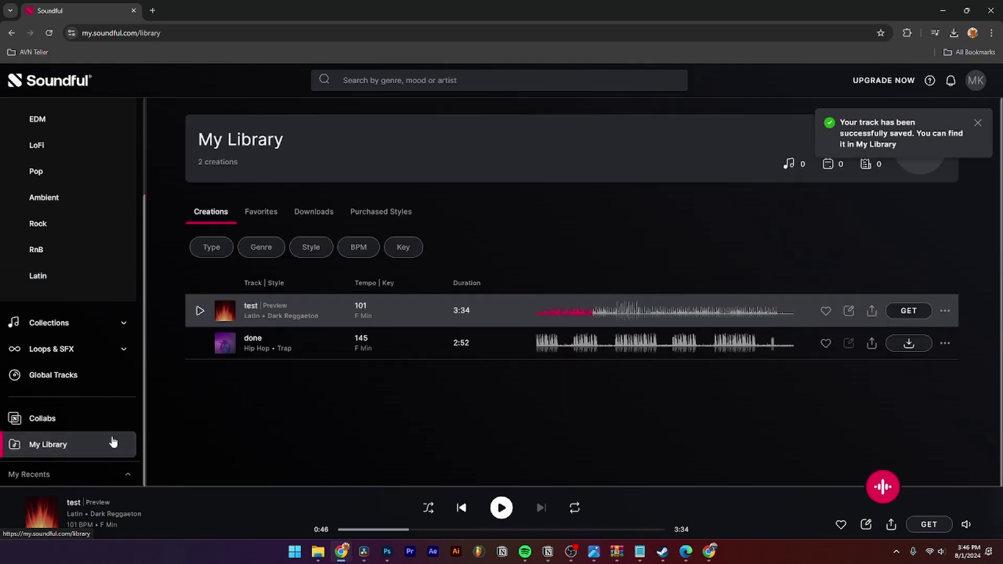